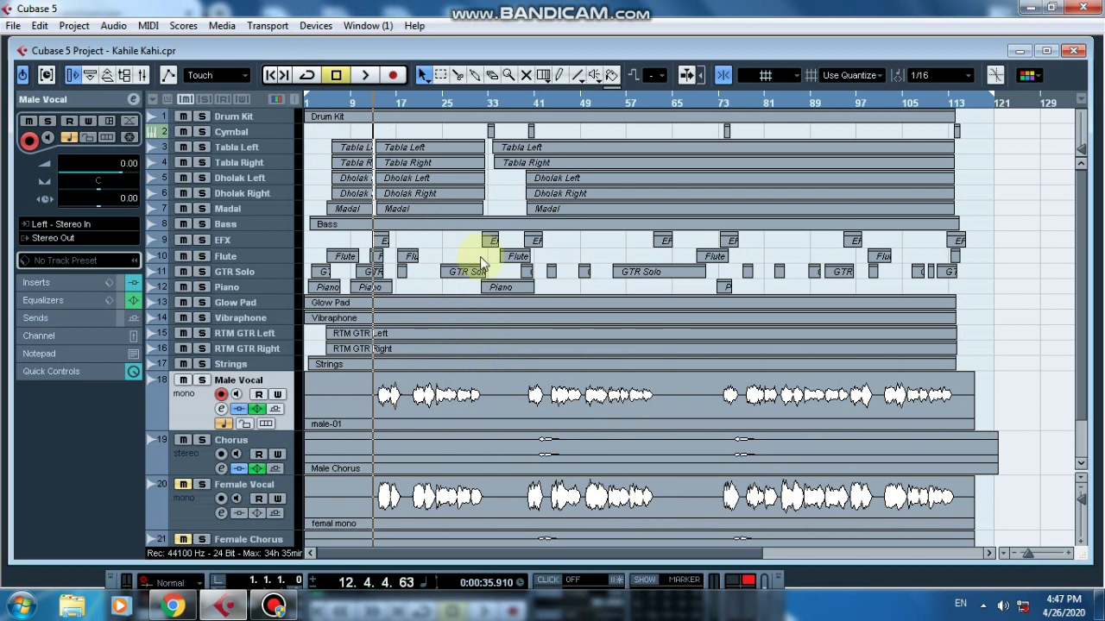
Open the Mixer and go through the Drum Kit, Cymbal, Tabla Left and Tabla Right channels one by one
{"action": "scroll", "coordinate": [706, 339], "scroll_direction": "down", "scroll_amount": 2}
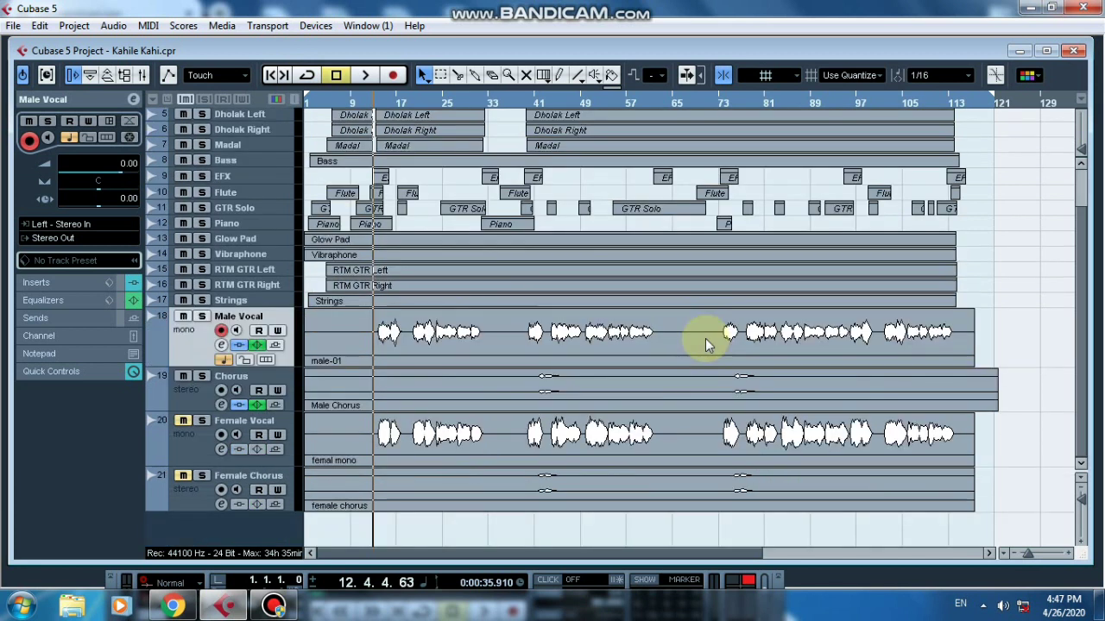
{"action": "scroll", "coordinate": [705, 339], "scroll_direction": "up", "scroll_amount": 2}
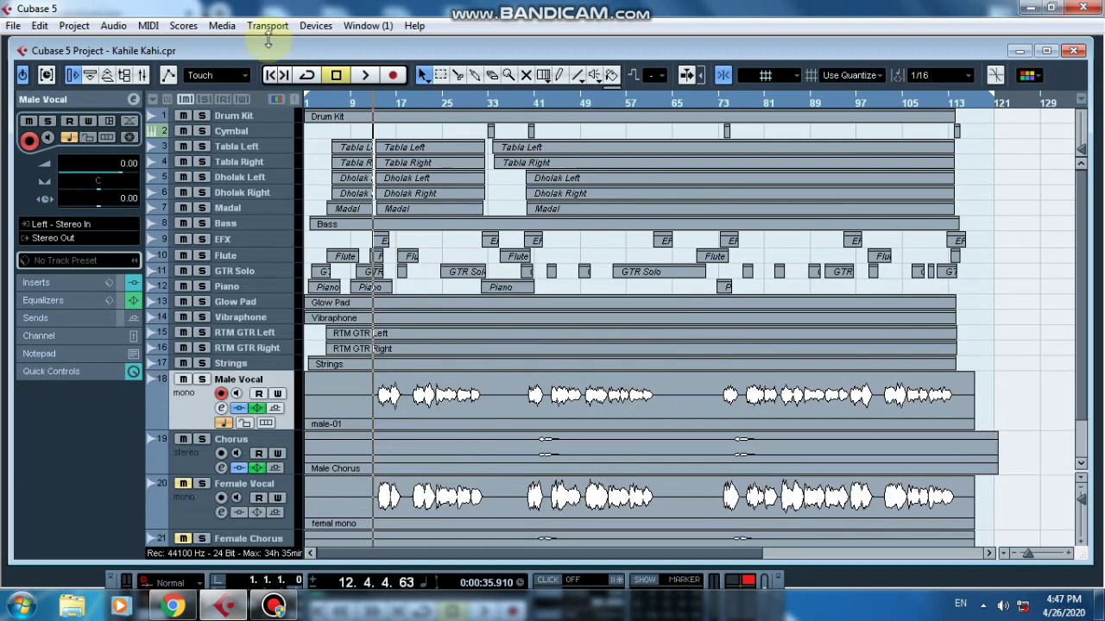
{"action": "left_click", "coordinate": [316, 27]}
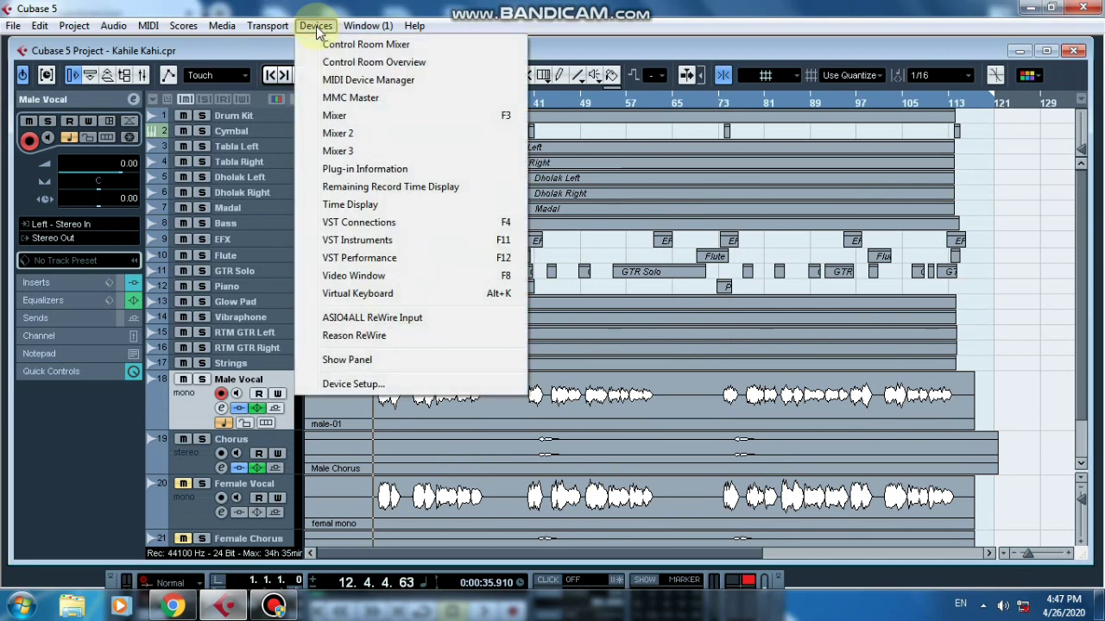
{"action": "left_click", "coordinate": [345, 116]}
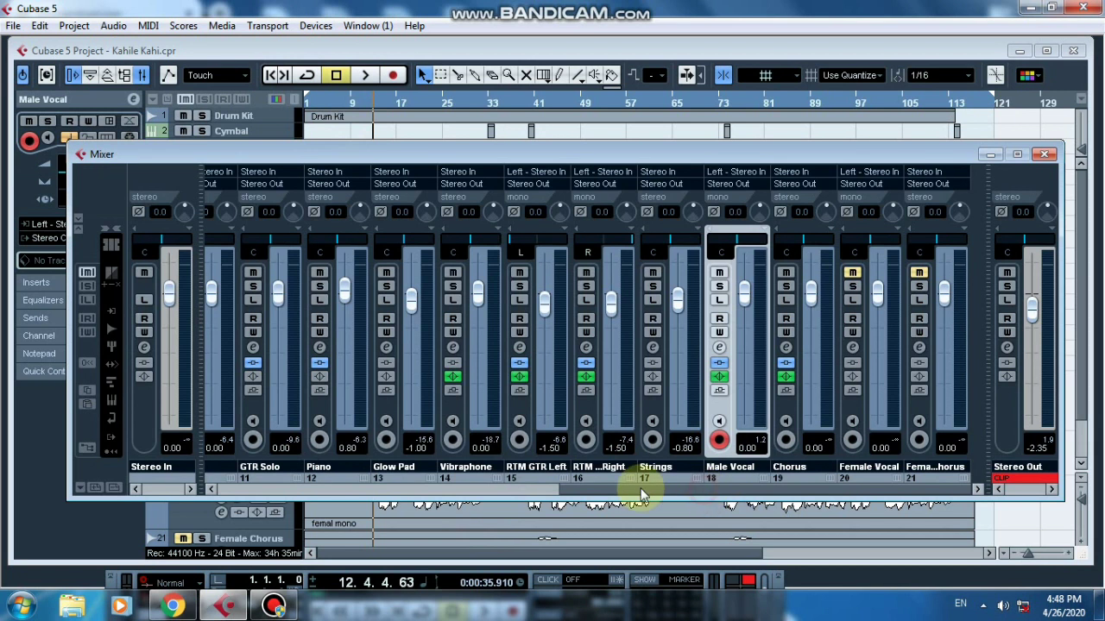
{"action": "left_click_drag", "start_coordinate": [636, 486], "coordinate": [287, 473]}
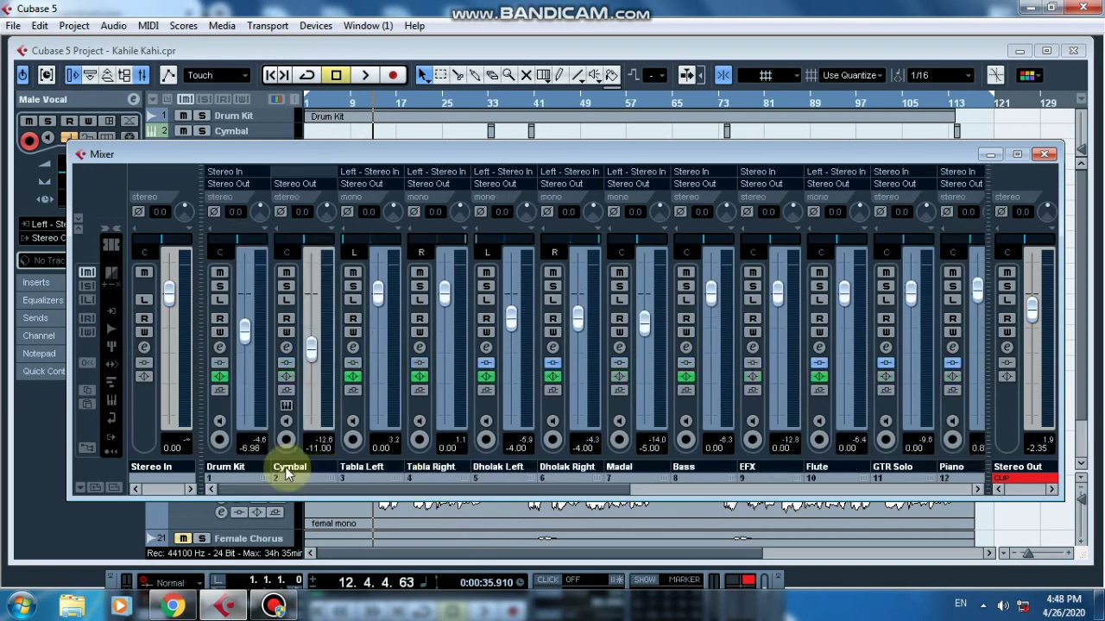
{"action": "left_click", "coordinate": [226, 471]}
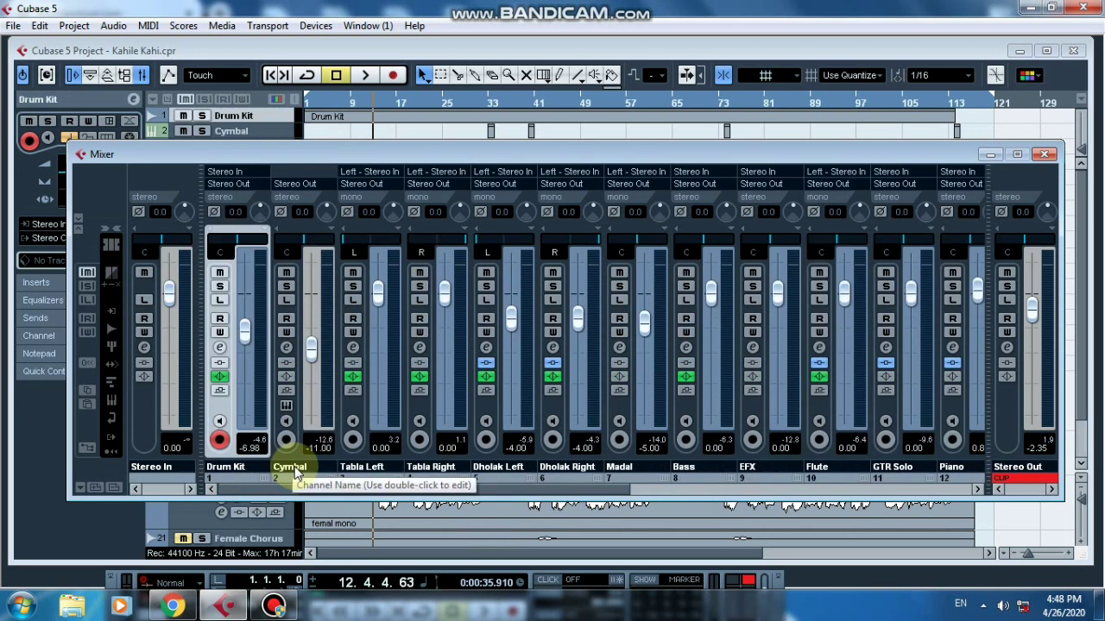
{"action": "left_click", "coordinate": [292, 470]}
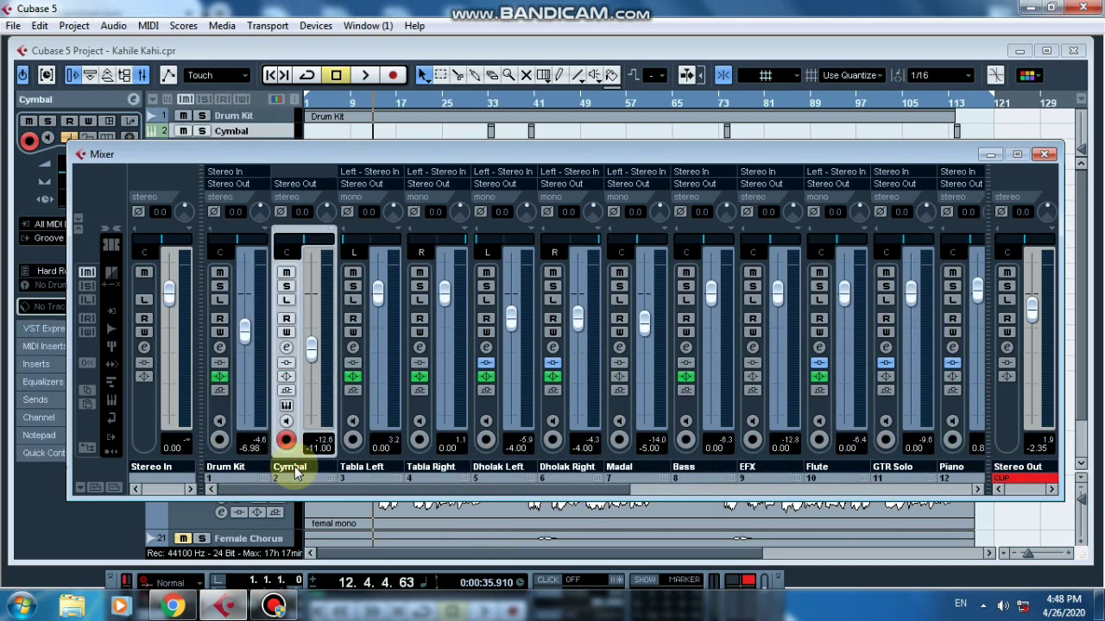
{"action": "left_click", "coordinate": [379, 476]}
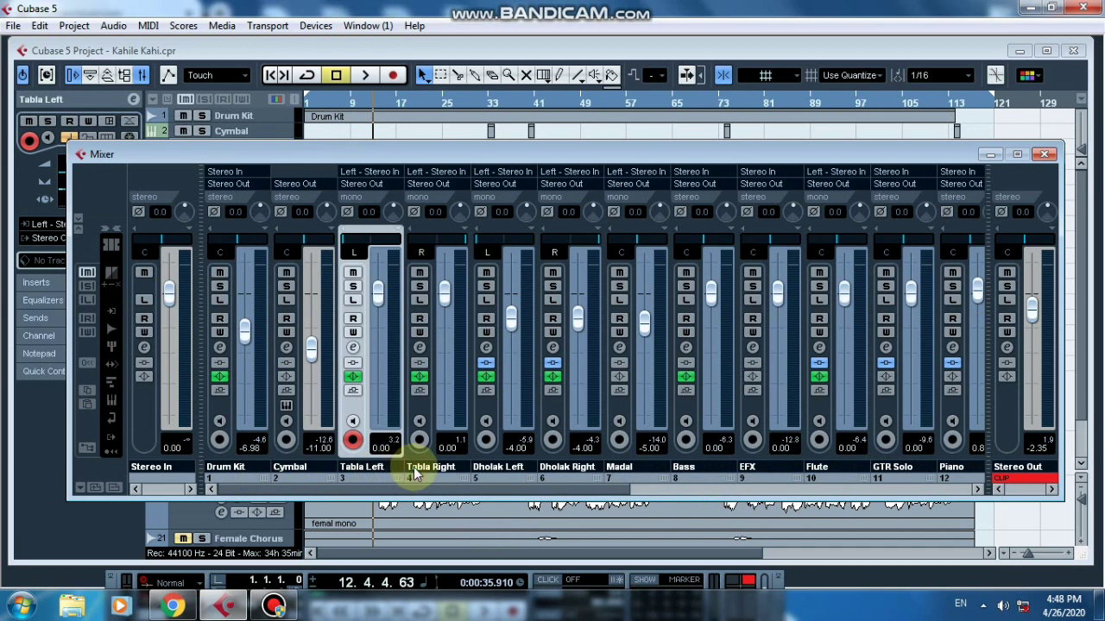
{"action": "left_click", "coordinate": [414, 473]}
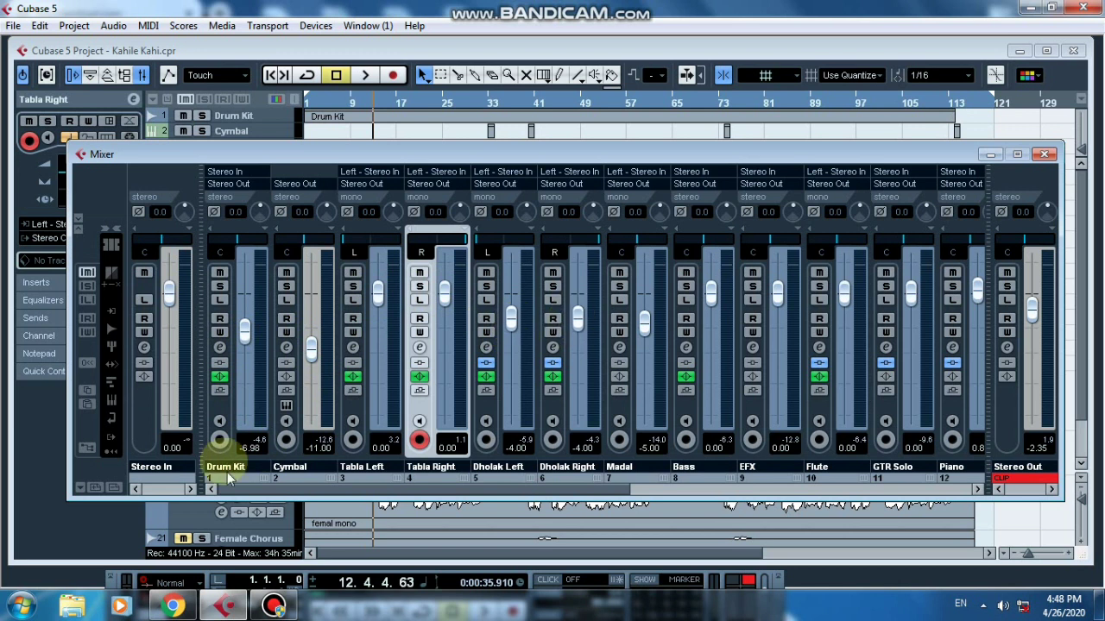
Review the remaining mixer channels and open the audio channel settings of the Male Vocal channel
{"action": "left_click_drag", "start_coordinate": [279, 490], "coordinate": [652, 521]}
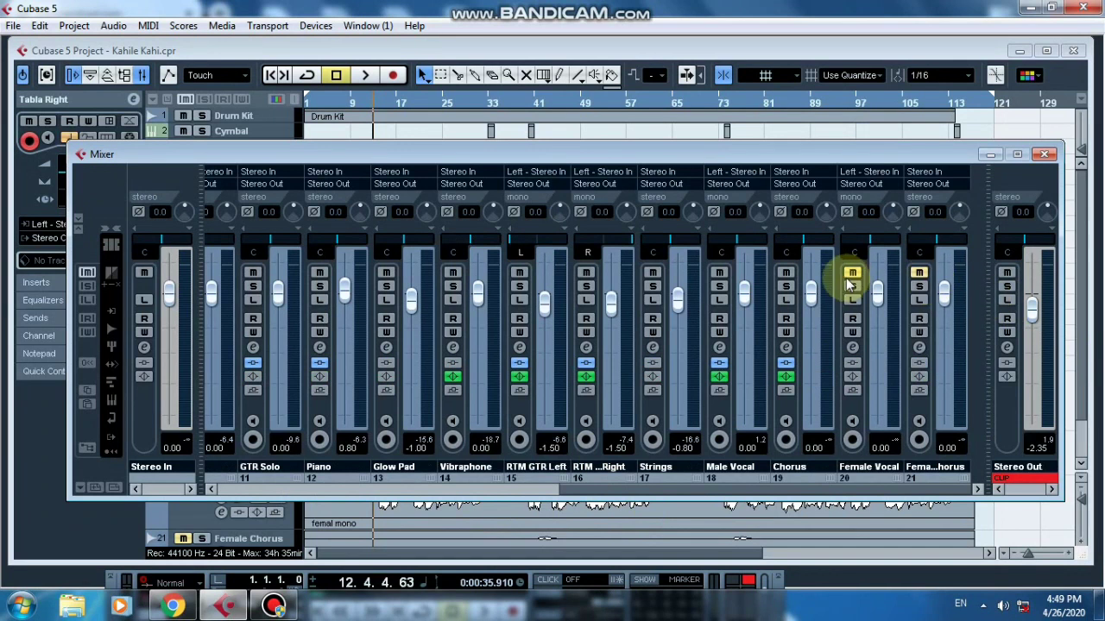
{"action": "left_click_drag", "start_coordinate": [792, 489], "coordinate": [236, 449]}
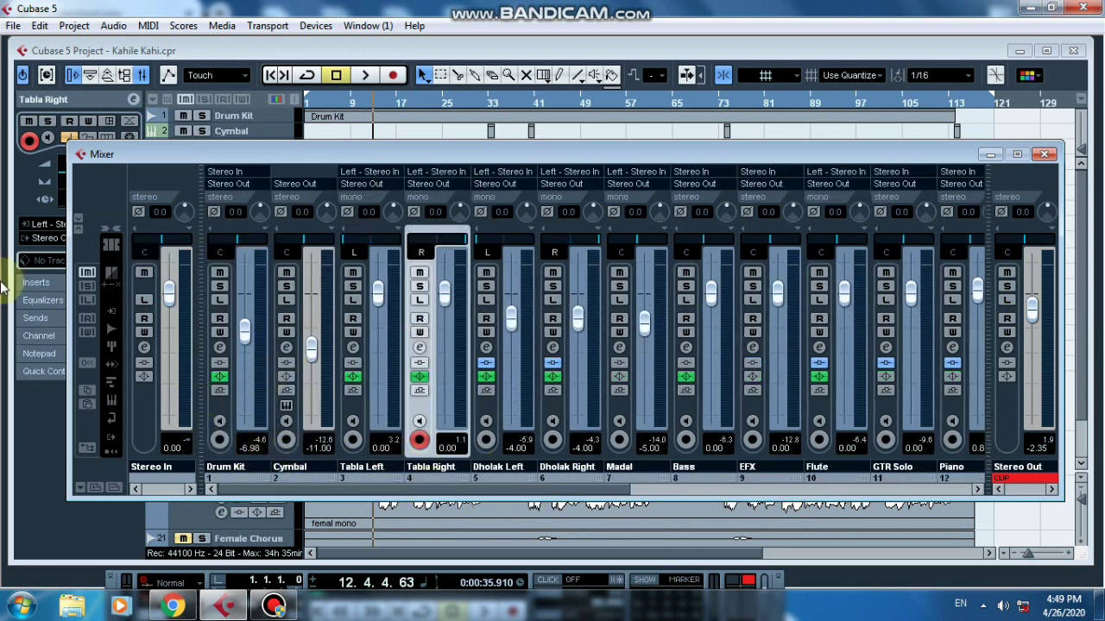
{"action": "left_click_drag", "start_coordinate": [344, 492], "coordinate": [829, 490]}
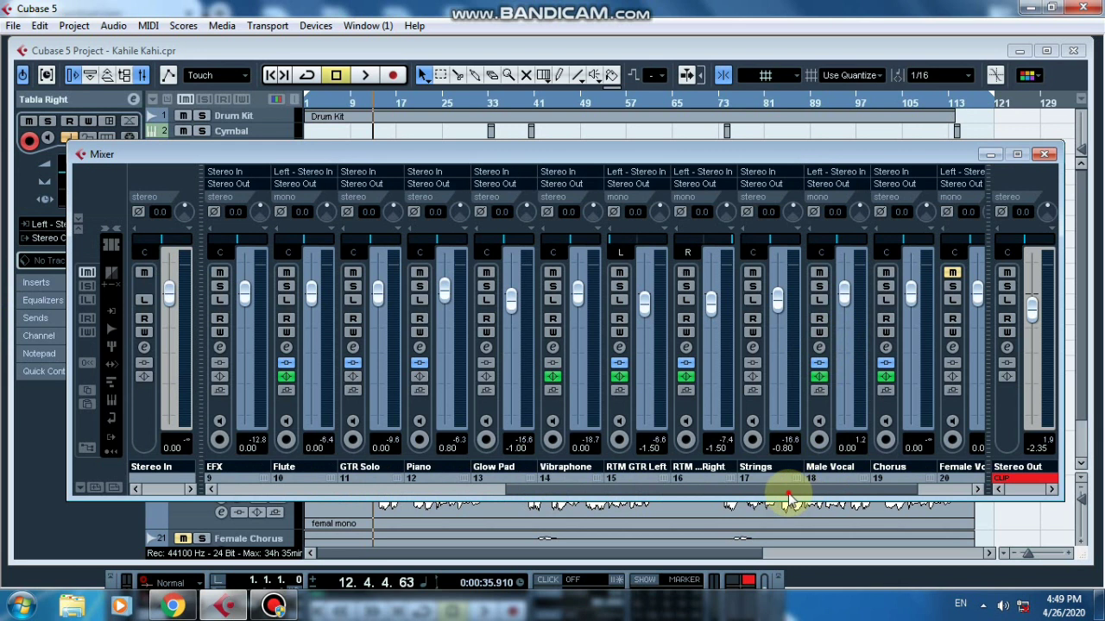
{"action": "left_click_drag", "start_coordinate": [812, 494], "coordinate": [823, 494]}
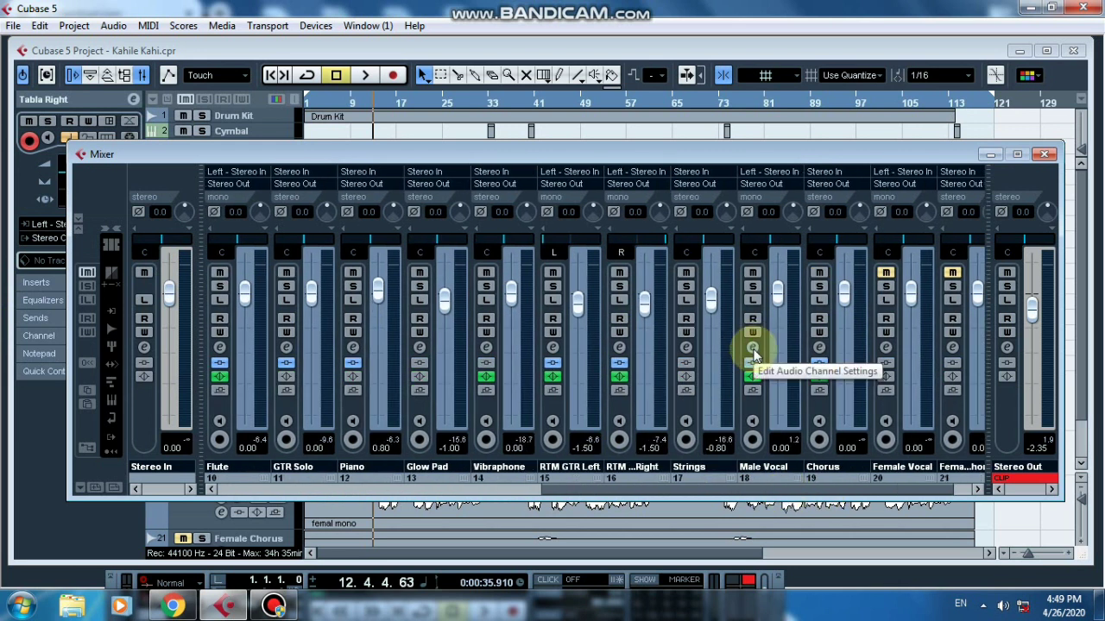
{"action": "left_click", "coordinate": [753, 348]}
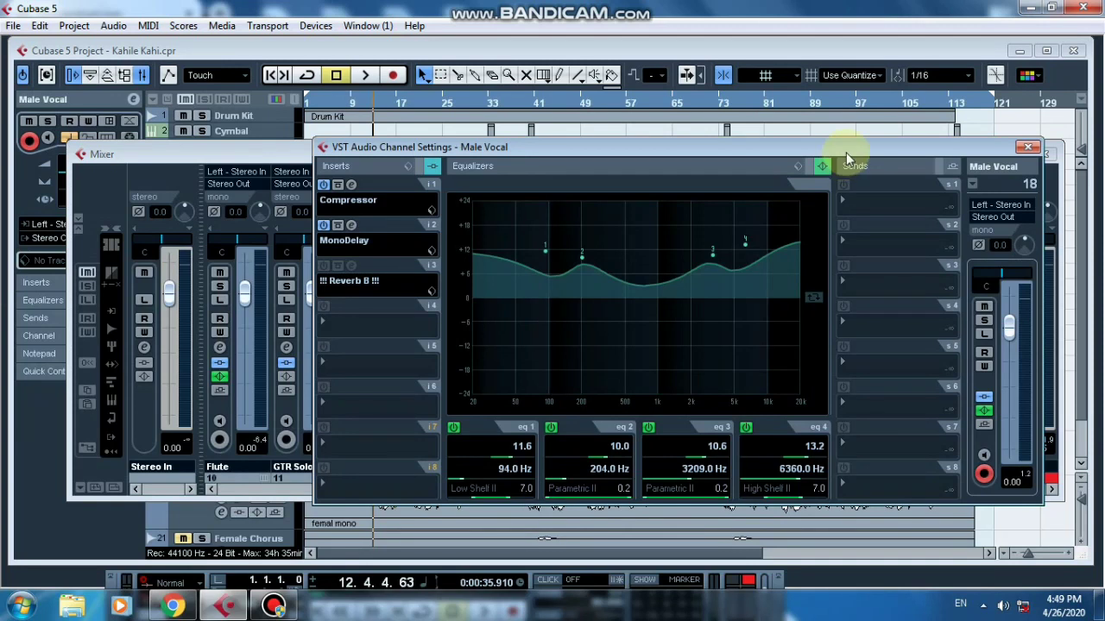
{"action": "left_click_drag", "start_coordinate": [850, 151], "coordinate": [802, 147]}
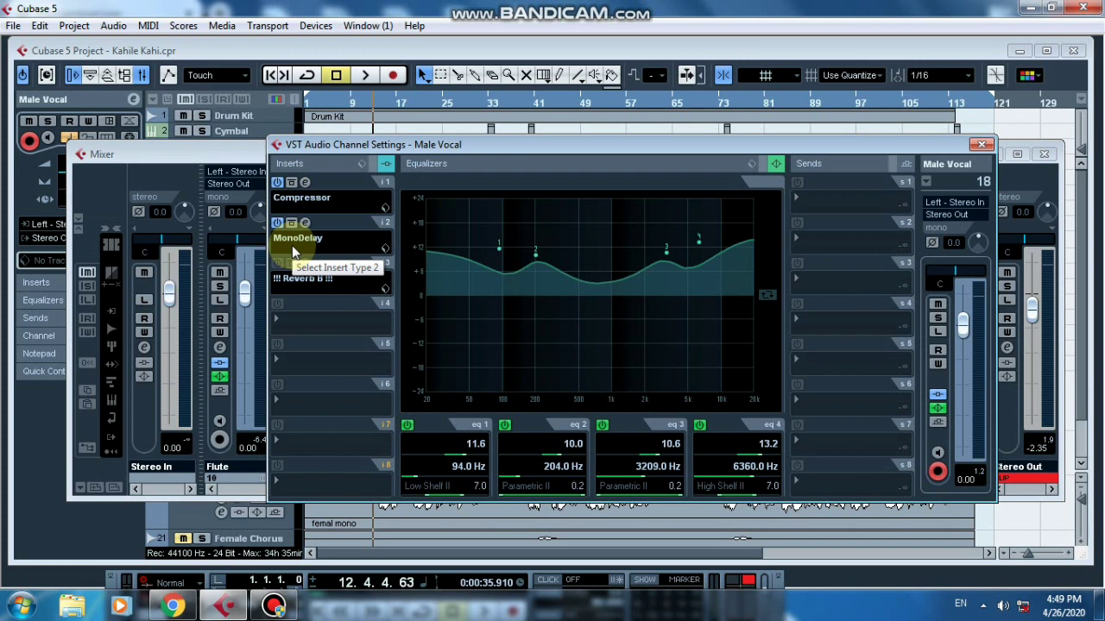
Switch all four equalizer bands of the Male Vocal channel off and back on
{"action": "left_click", "coordinate": [408, 425]}
{"action": "left_click", "coordinate": [505, 425]}
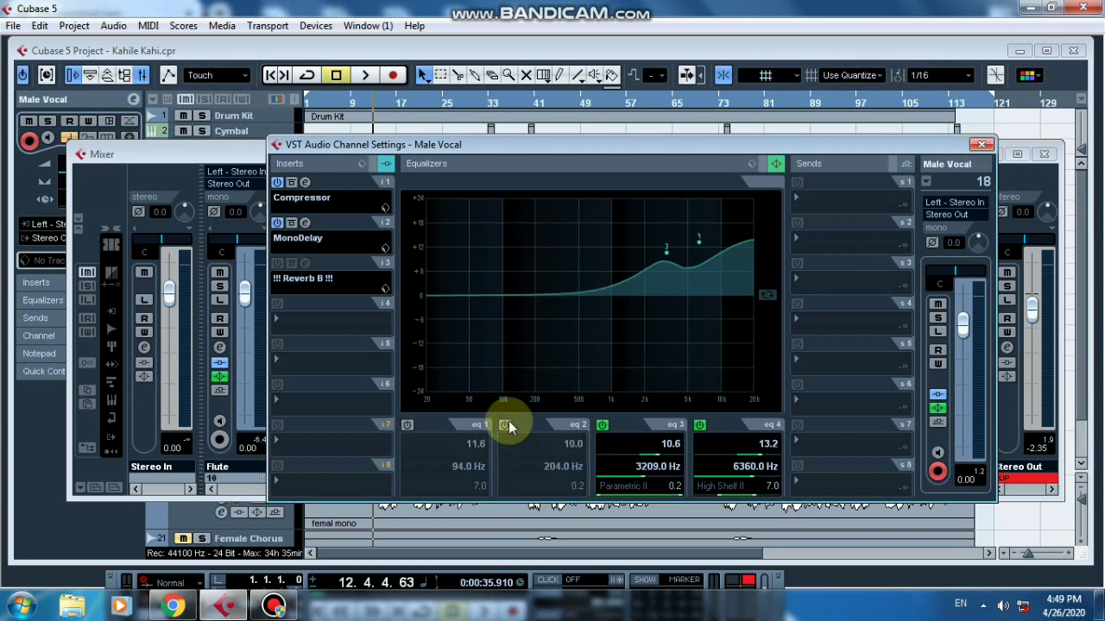
{"action": "left_click", "coordinate": [603, 427]}
{"action": "left_click", "coordinate": [699, 426]}
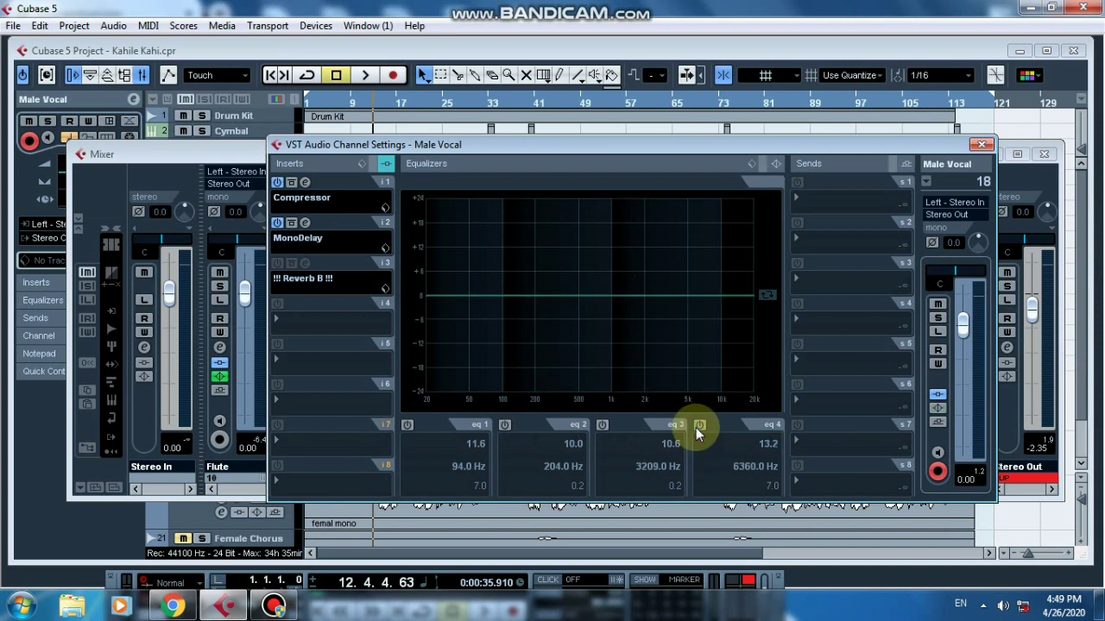
{"action": "left_click", "coordinate": [408, 425]}
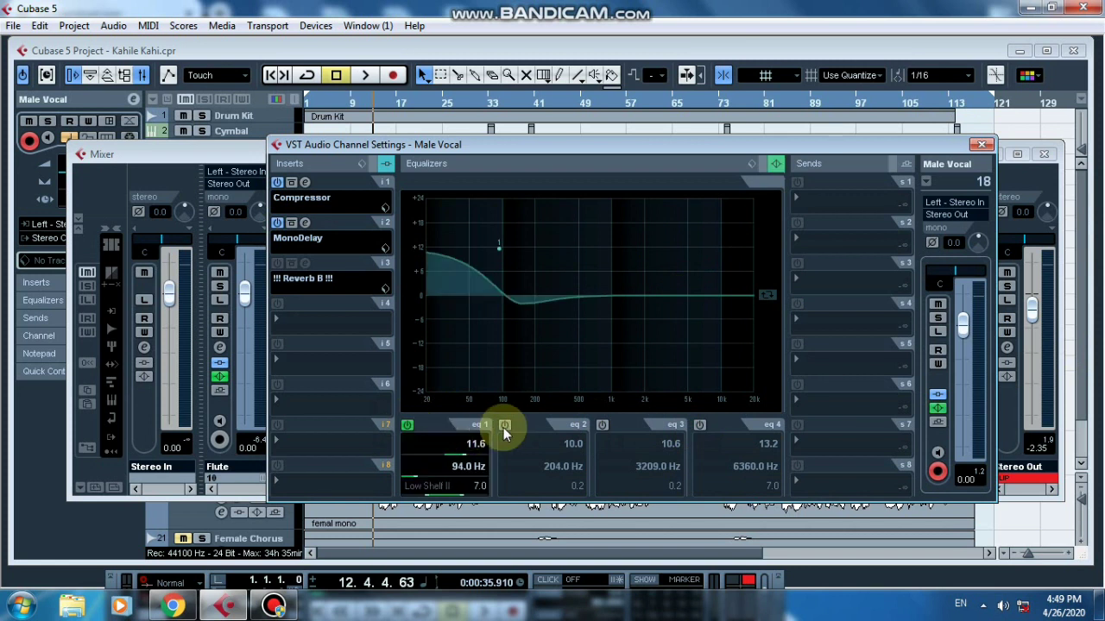
{"action": "left_click", "coordinate": [504, 425]}
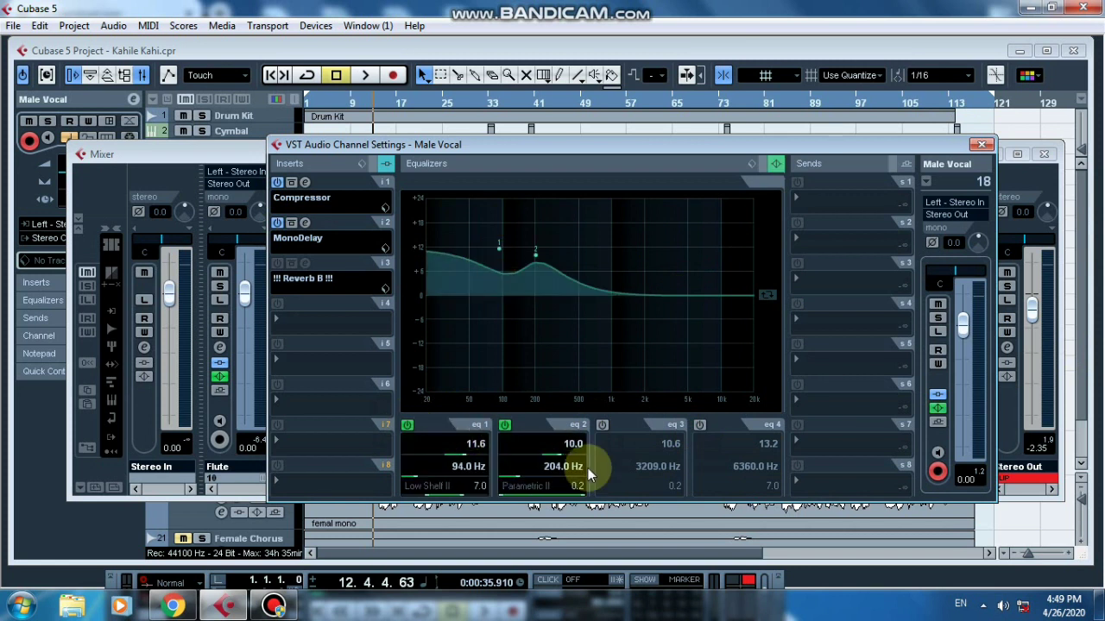
{"action": "left_click", "coordinate": [601, 425]}
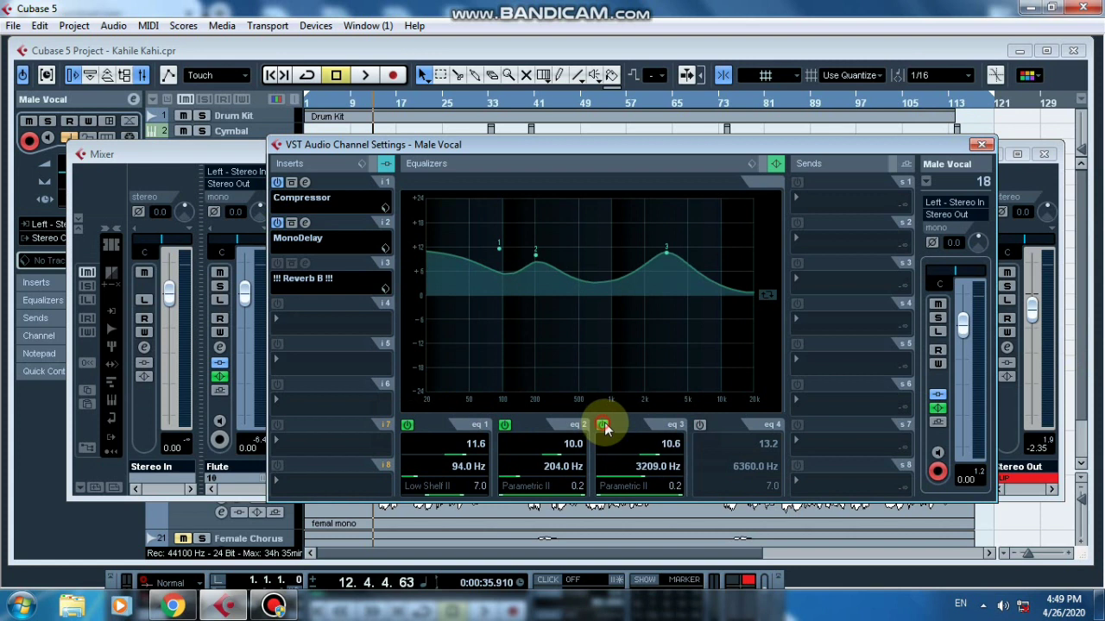
{"action": "left_click", "coordinate": [699, 426]}
Close the Male Vocal channel settings and the Mixer, and open the Export Audio Mixdown dialog
{"action": "left_click", "coordinate": [958, 145]}
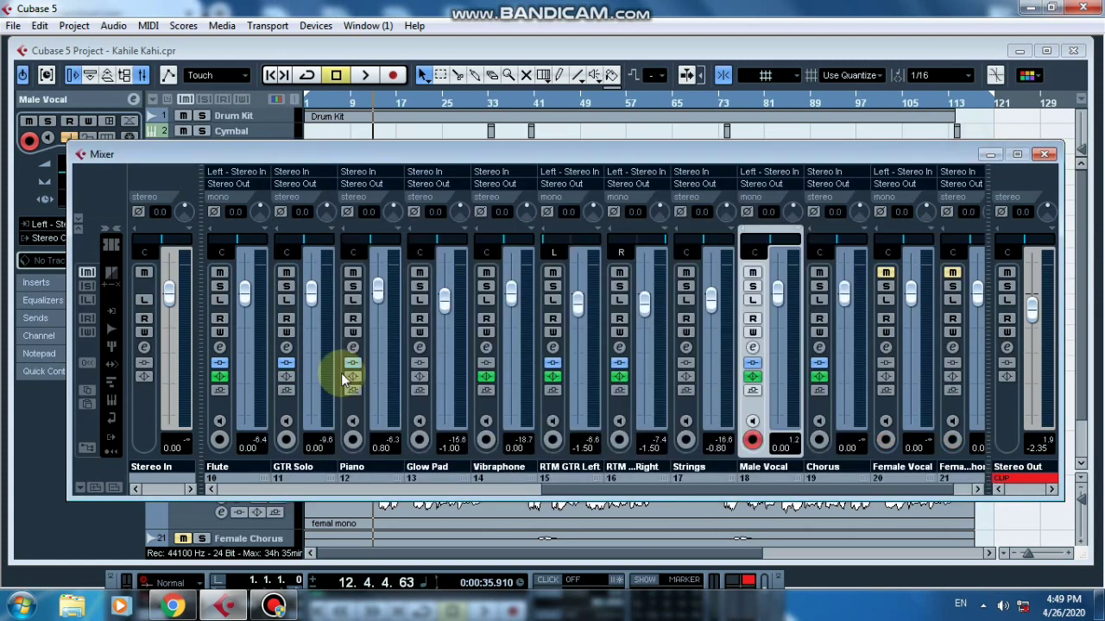
{"action": "left_click", "coordinate": [1047, 155]}
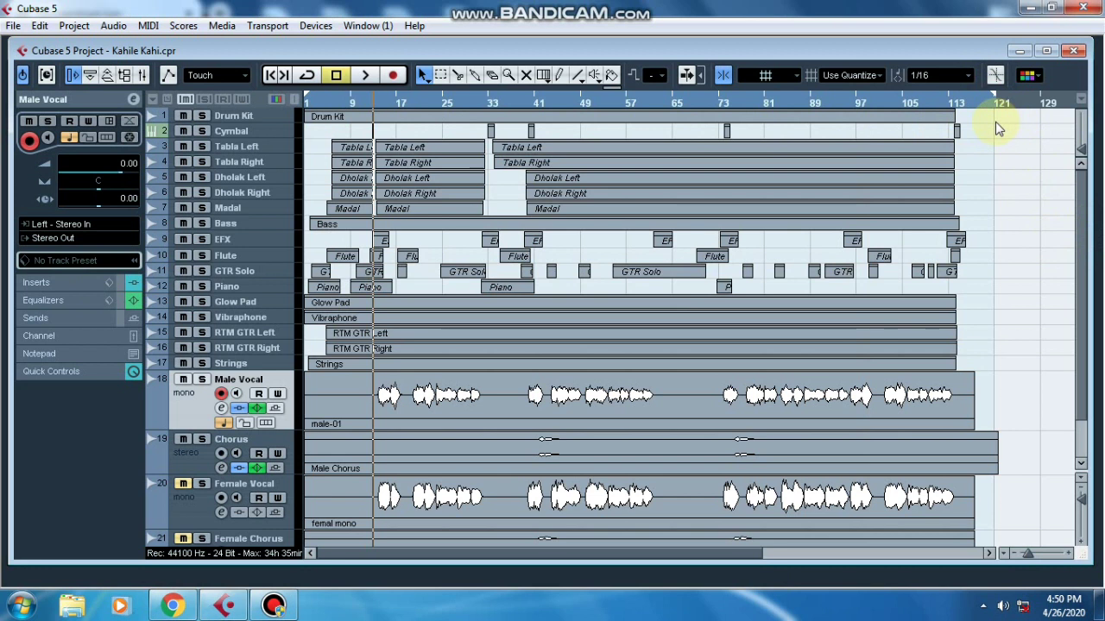
{"action": "left_click", "coordinate": [13, 25]}
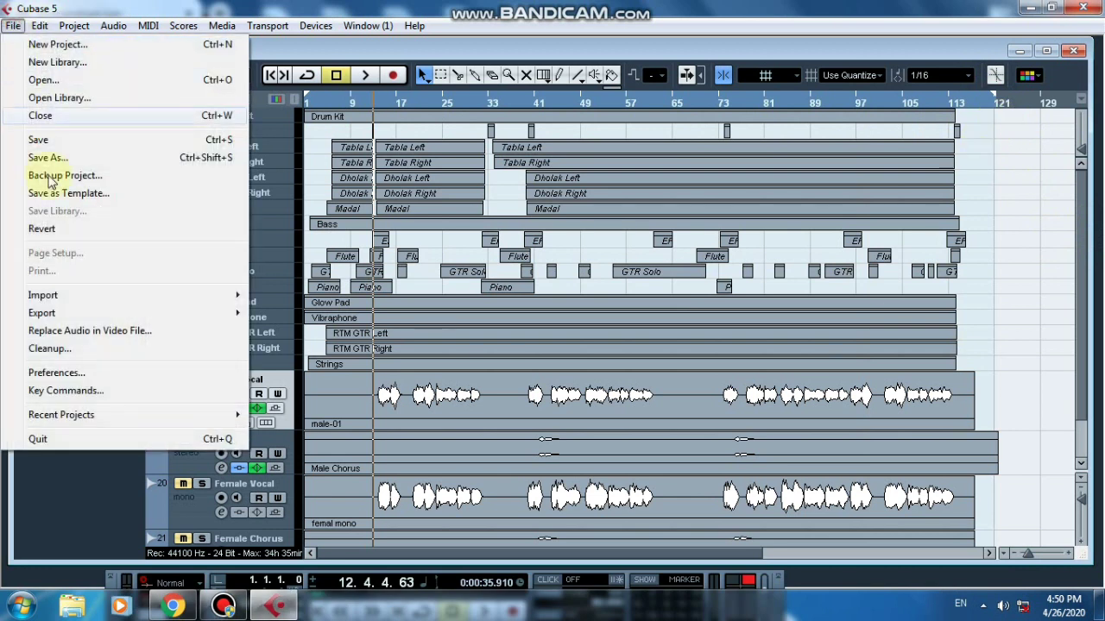
{"action": "mouse_move", "coordinate": [44, 312]}
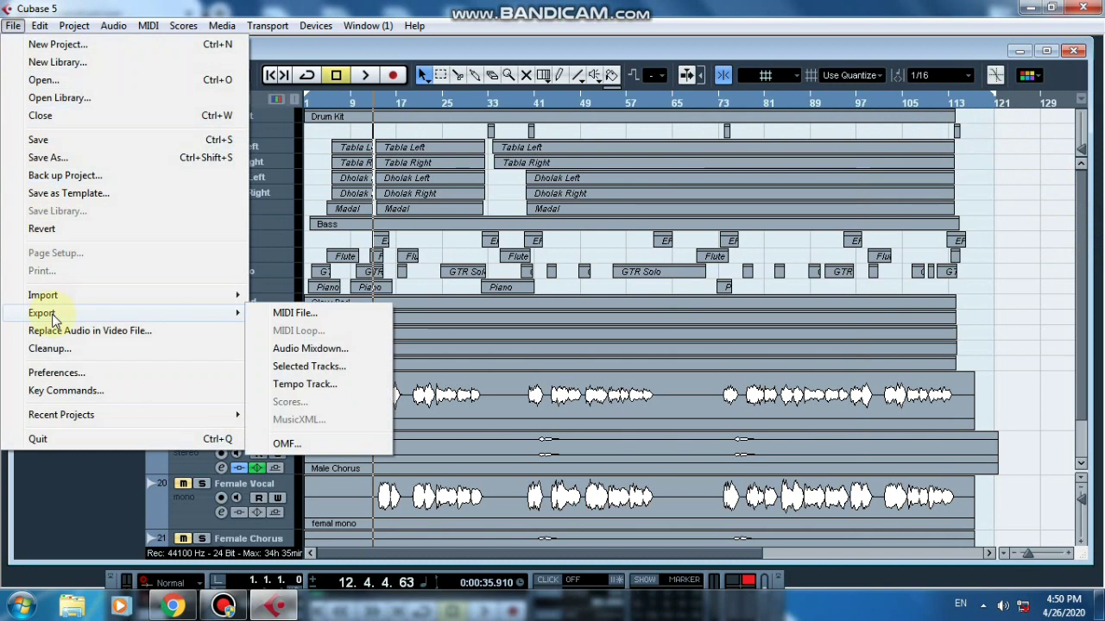
{"action": "left_click", "coordinate": [334, 354]}
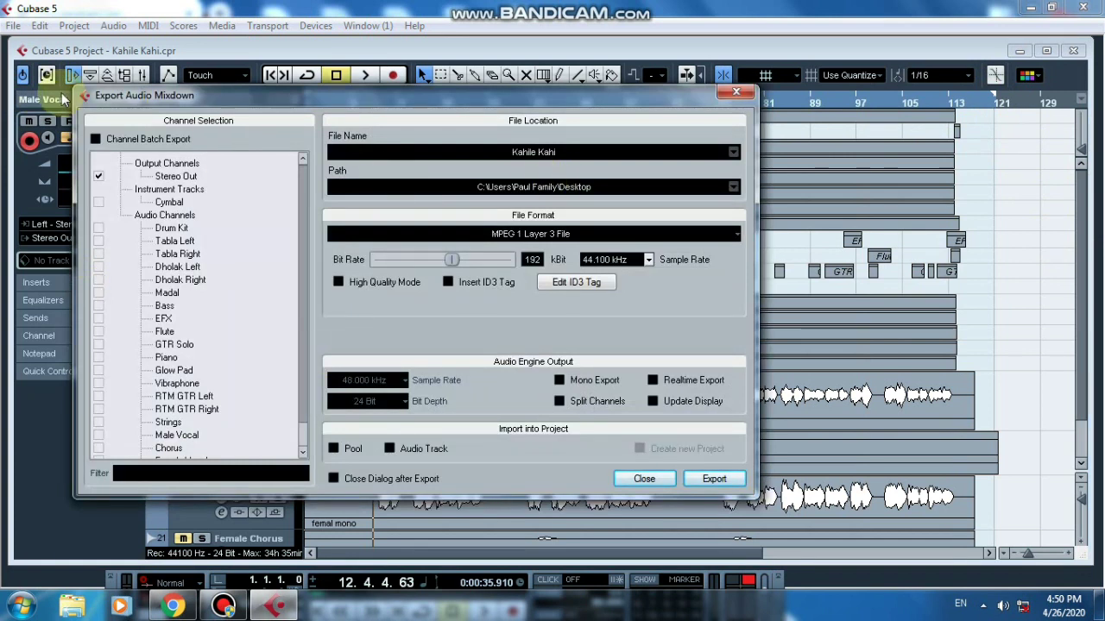
Inspect the mixdown's file name and the choice of save location
{"action": "left_click", "coordinate": [490, 155]}
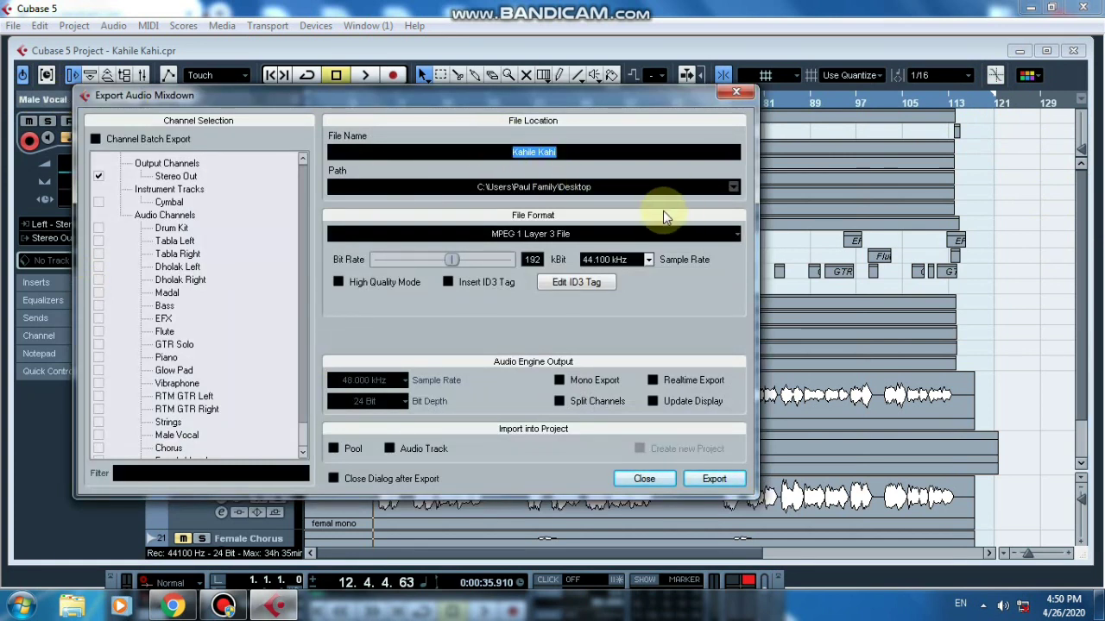
{"action": "left_click", "coordinate": [576, 154]}
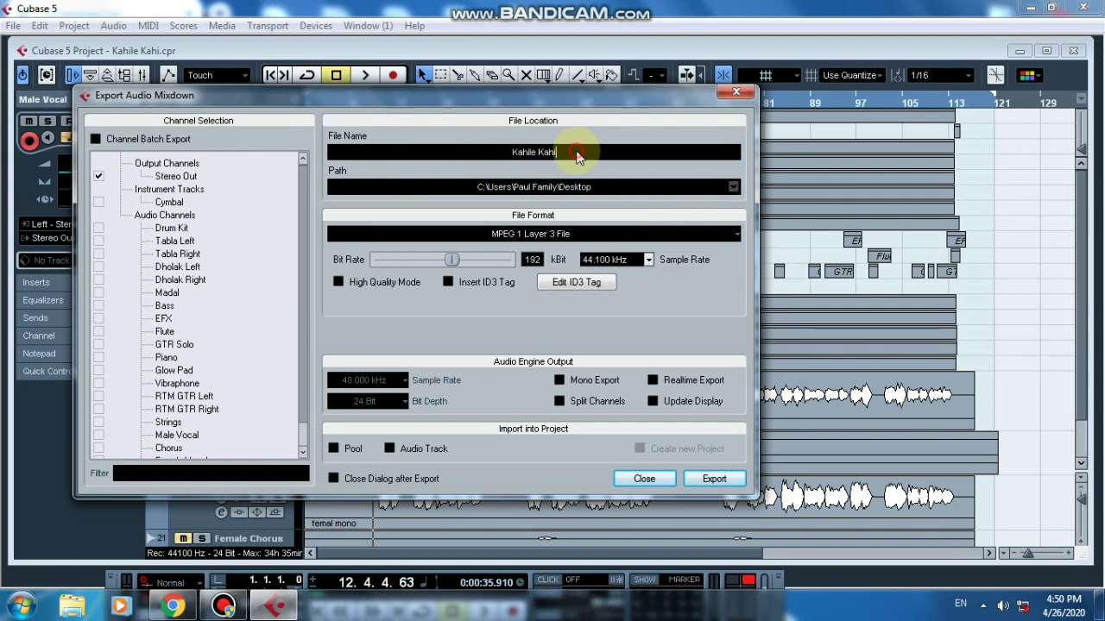
{"action": "left_click", "coordinate": [593, 194]}
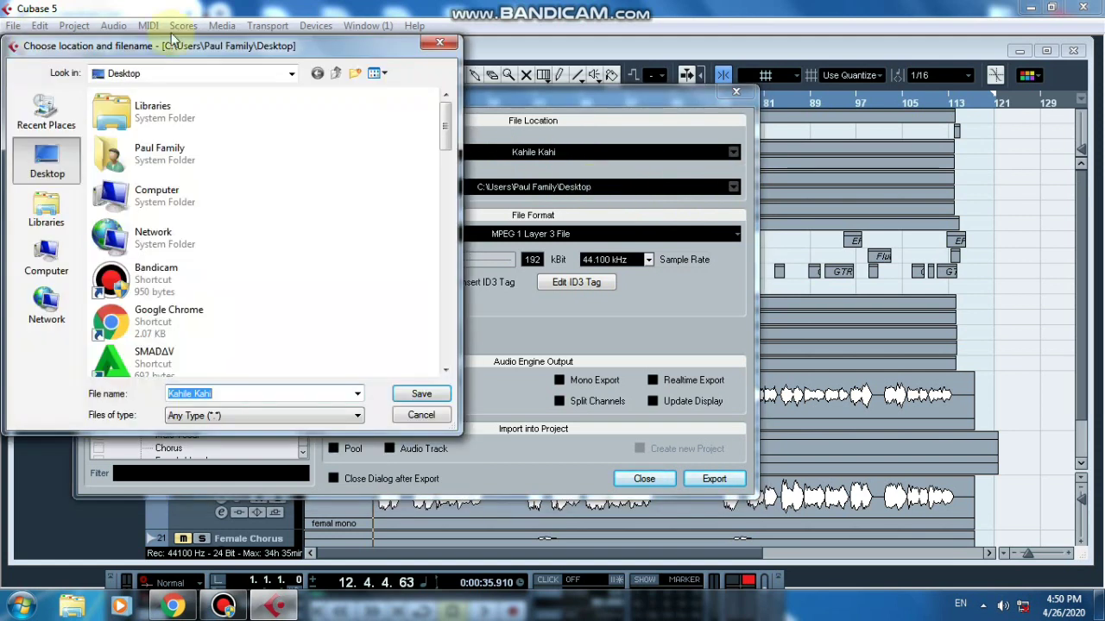
{"action": "left_click", "coordinate": [439, 42]}
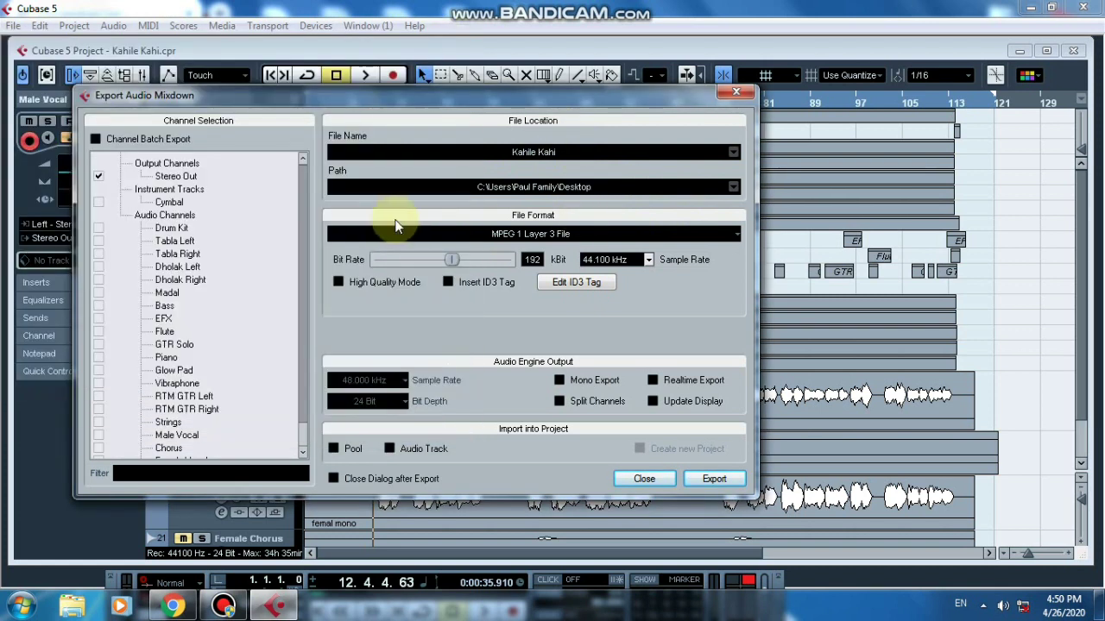
Try the Wave File format, return to MPEG 1 Layer 3 File, and toggle High Quality Mode on and off
{"action": "left_click", "coordinate": [531, 235]}
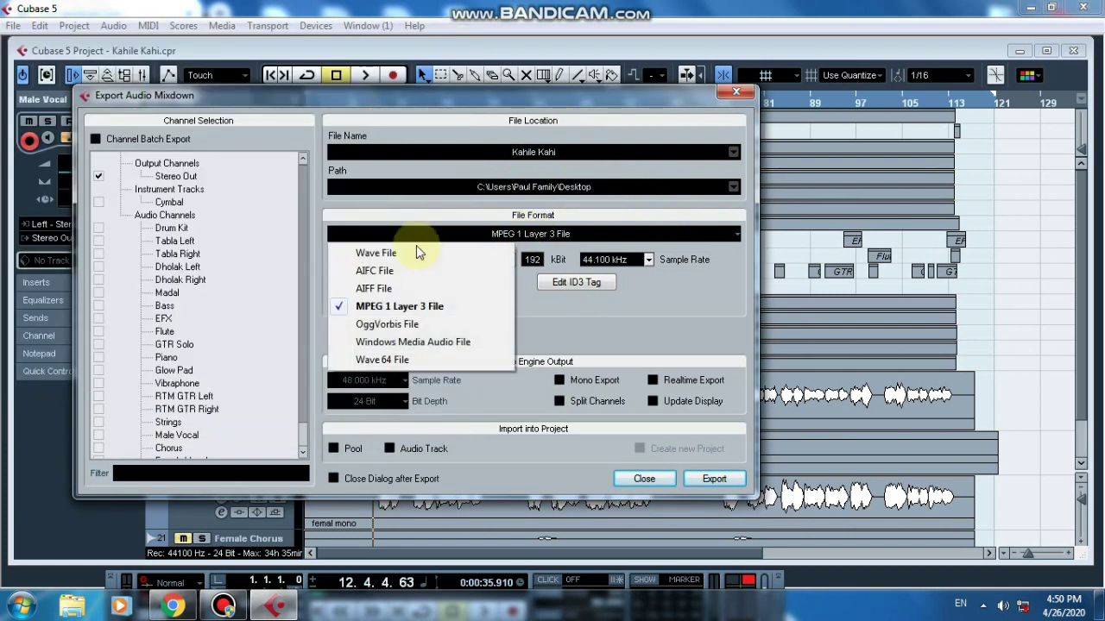
{"action": "left_click", "coordinate": [374, 254]}
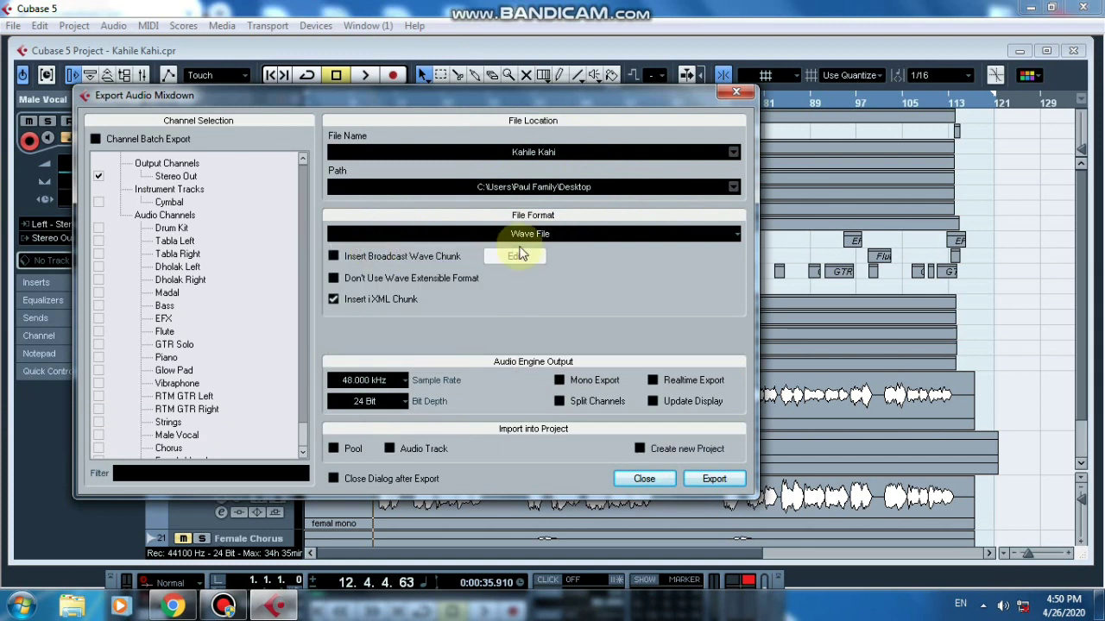
{"action": "left_click", "coordinate": [533, 236]}
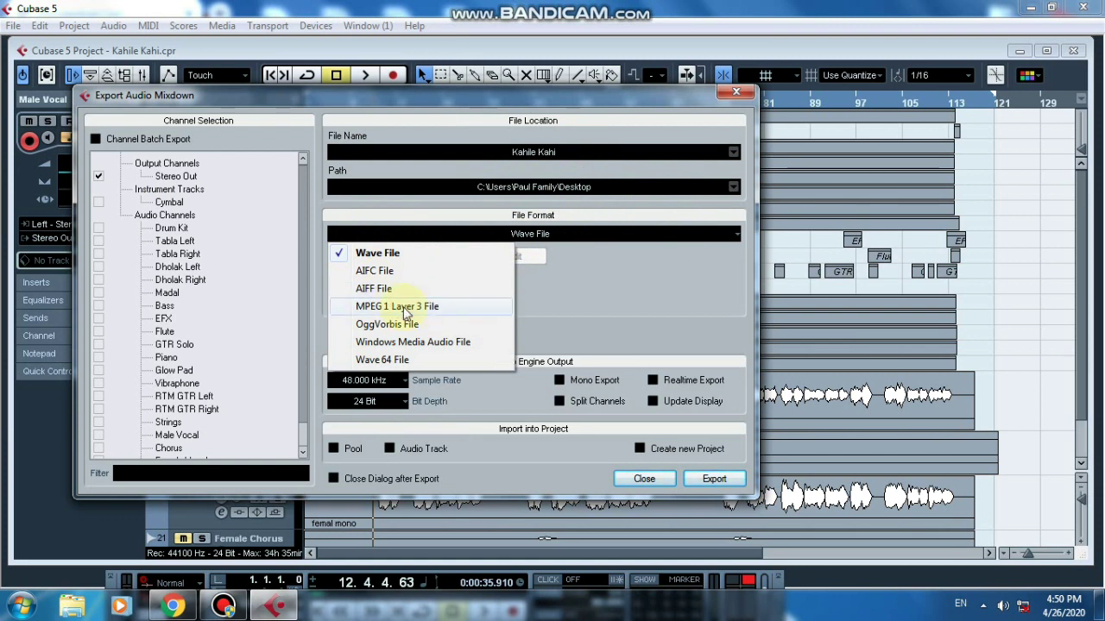
{"action": "left_click", "coordinate": [426, 313]}
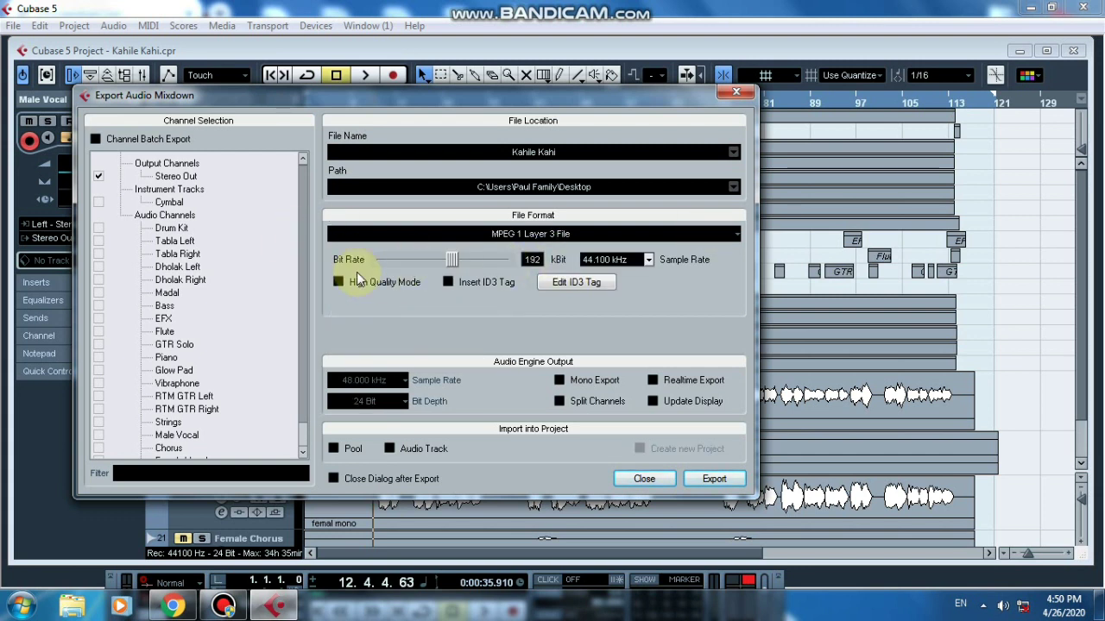
{"action": "left_click", "coordinate": [337, 285]}
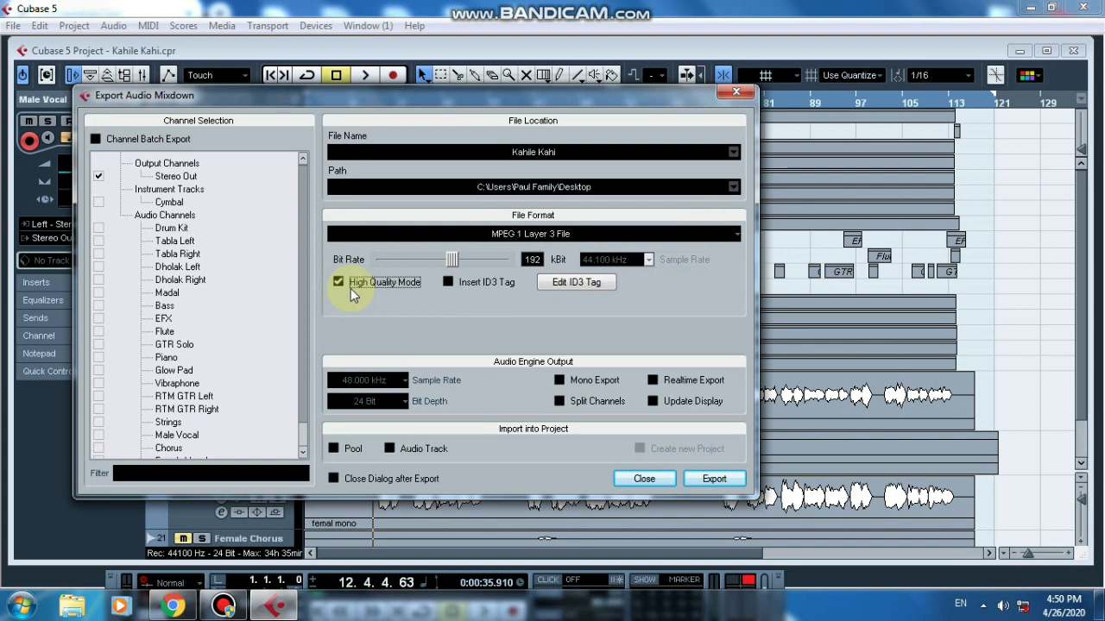
{"action": "left_click", "coordinate": [336, 282]}
Check the available sample rates and raise the MP3 bit rate to 320 kBit
{"action": "left_click", "coordinate": [607, 263]}
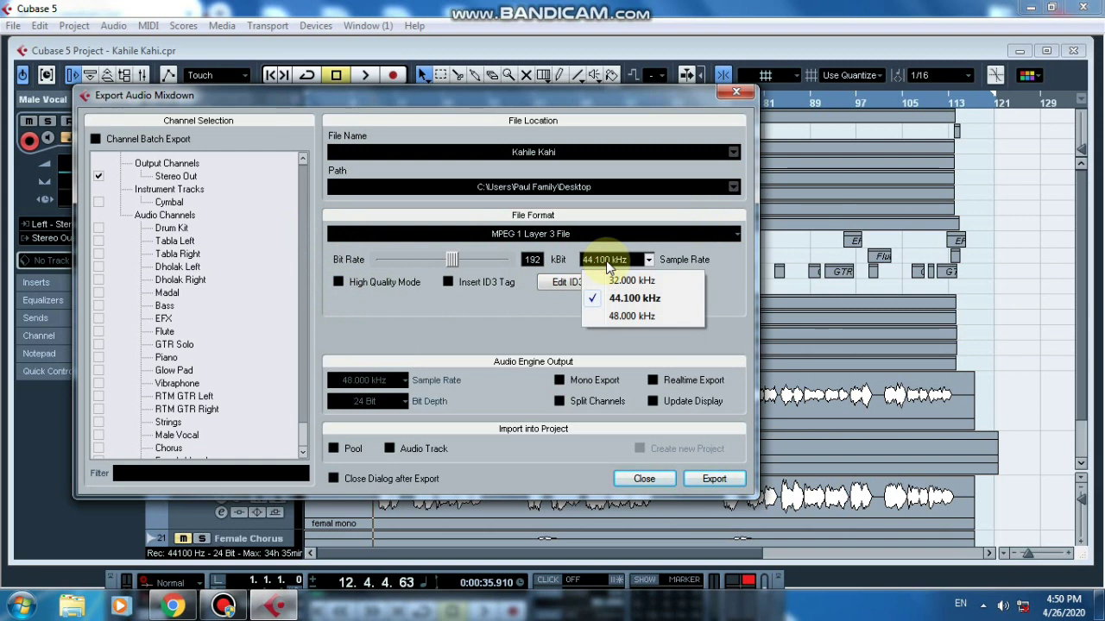
{"action": "left_click", "coordinate": [449, 259]}
{"action": "left_click_drag", "start_coordinate": [454, 264], "coordinate": [561, 257]}
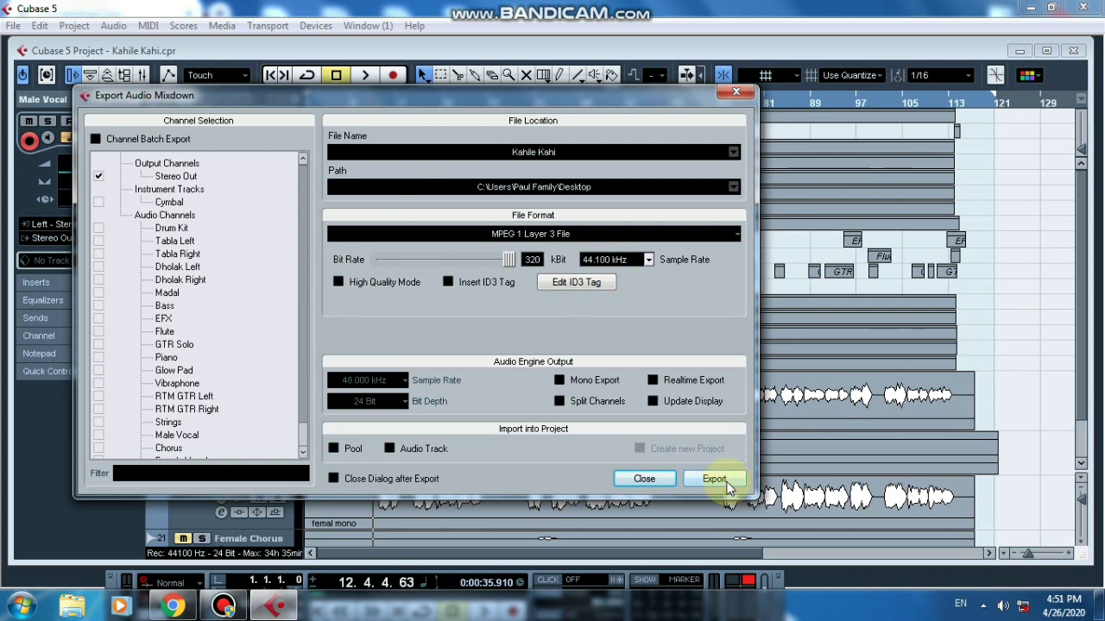
Close the mixdown export dialog and move the Transport panel up over the project window's lower tracks
{"action": "left_click", "coordinate": [643, 482]}
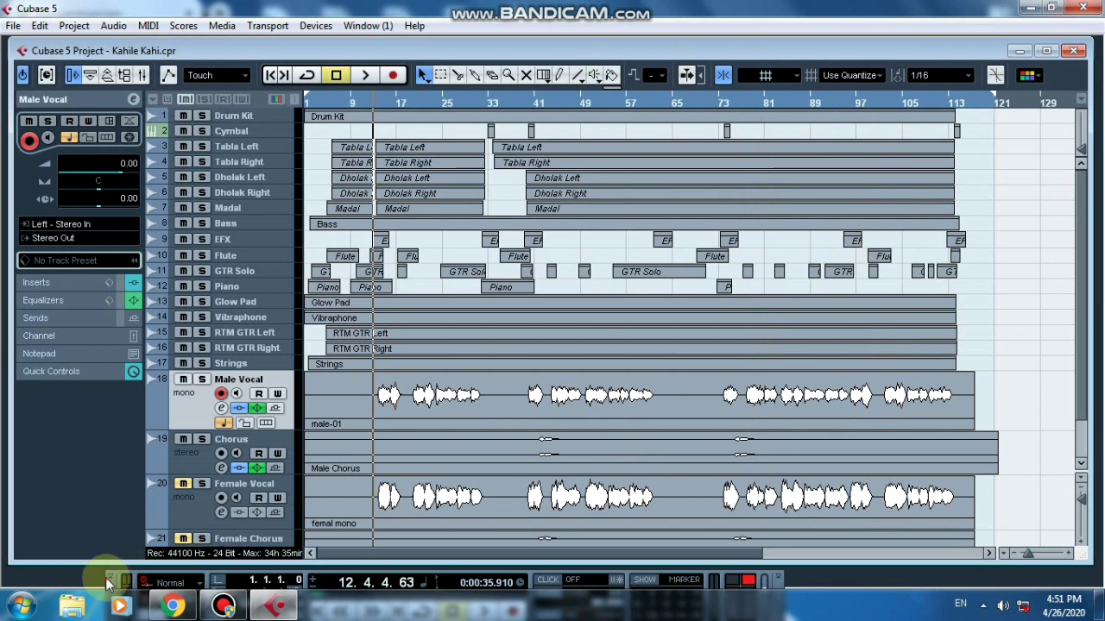
{"action": "left_click_drag", "start_coordinate": [107, 578], "coordinate": [278, 505]}
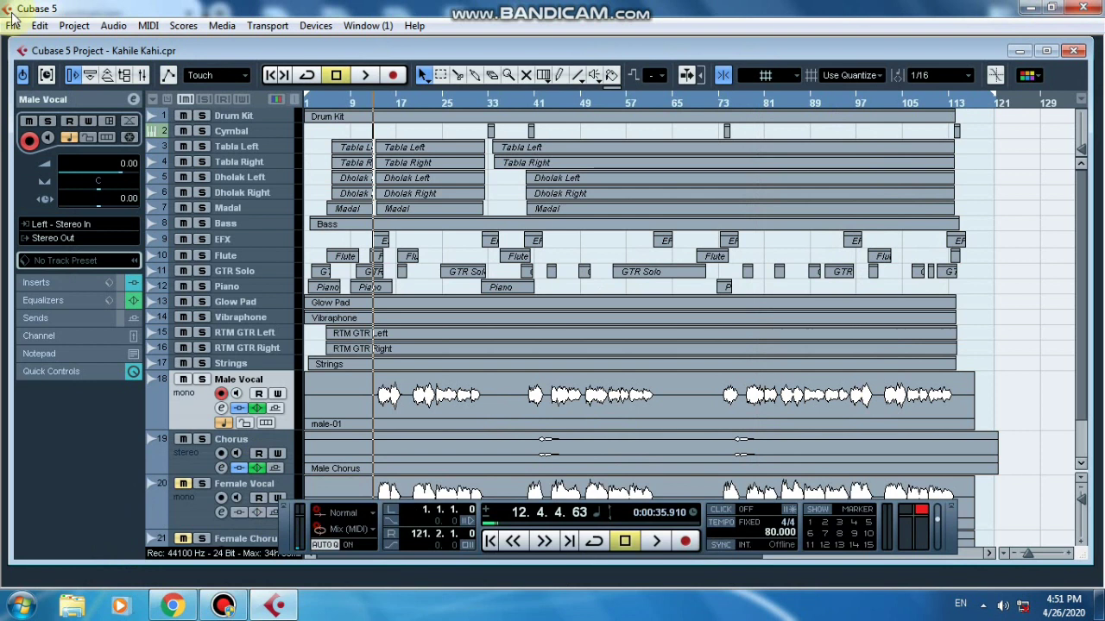